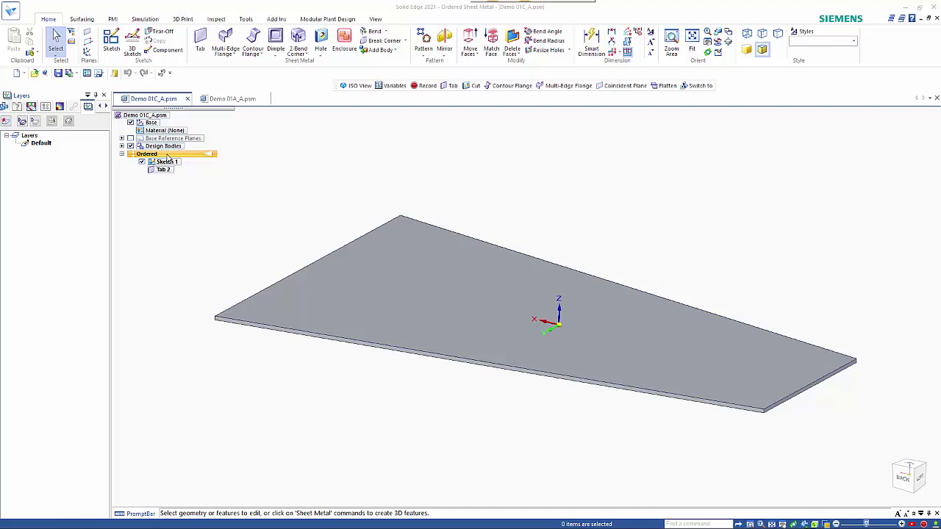
# Create a 50 mm multi-edge flange at 90° rising from the complete top edge chain of the tab.
pyautogui.click(224, 38)
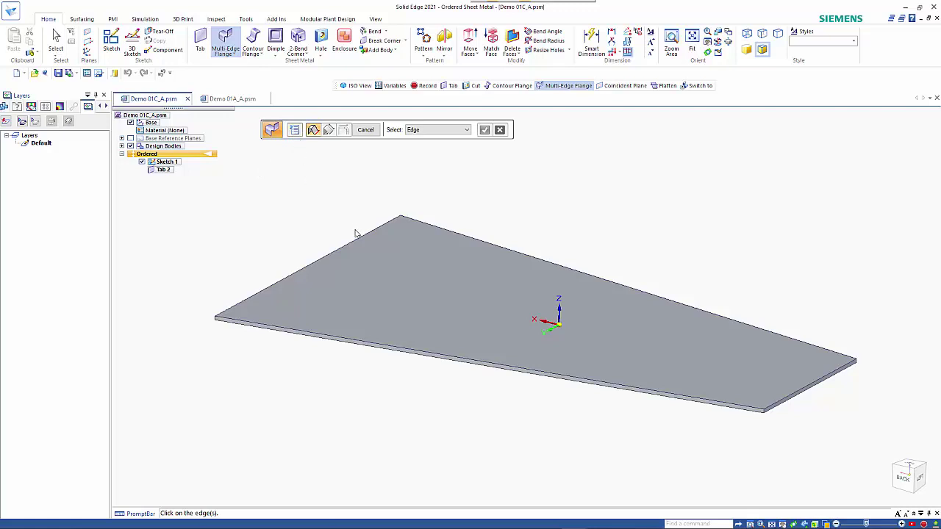
pyautogui.click(436, 131)
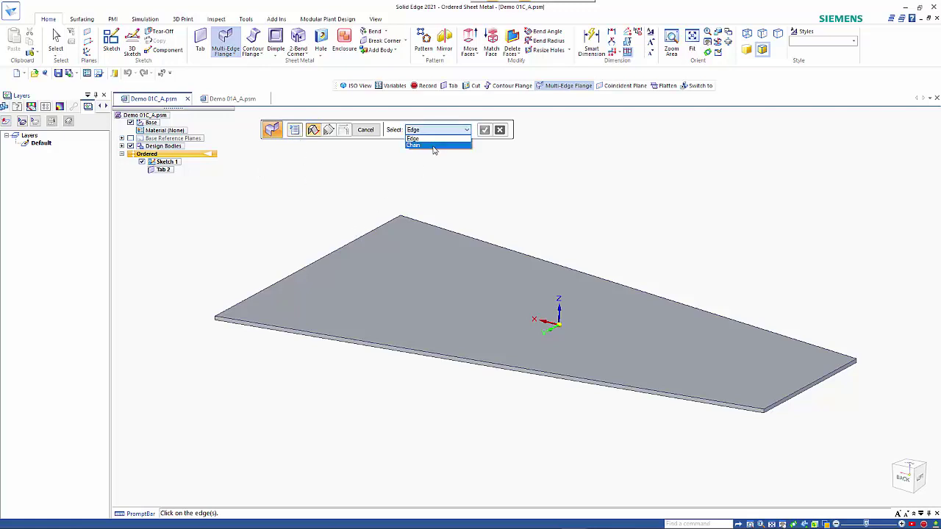
pyautogui.click(434, 145)
pyautogui.click(340, 337)
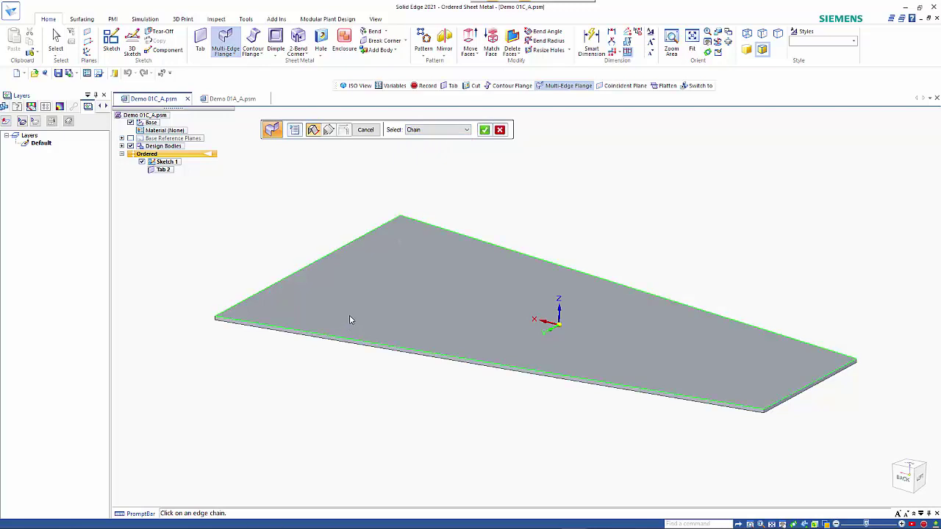
pyautogui.rightClick(329, 215)
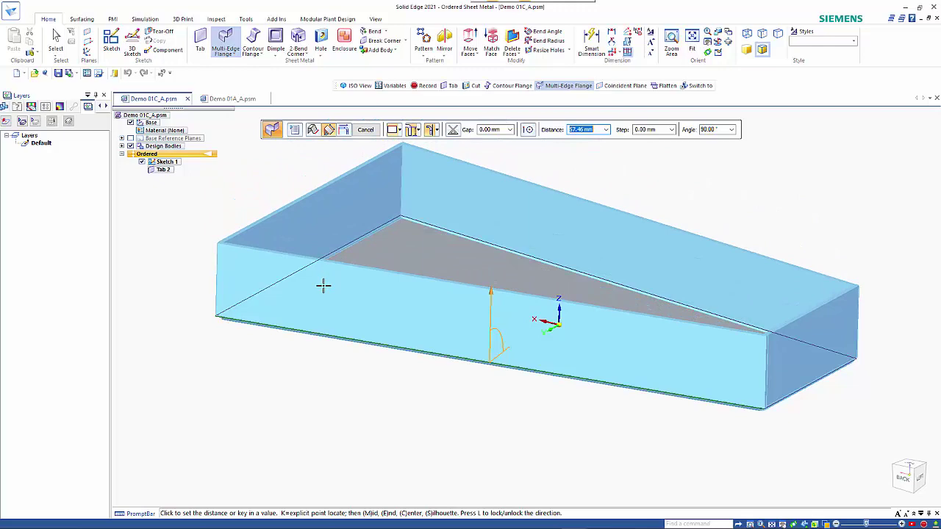
pyautogui.press('Return')
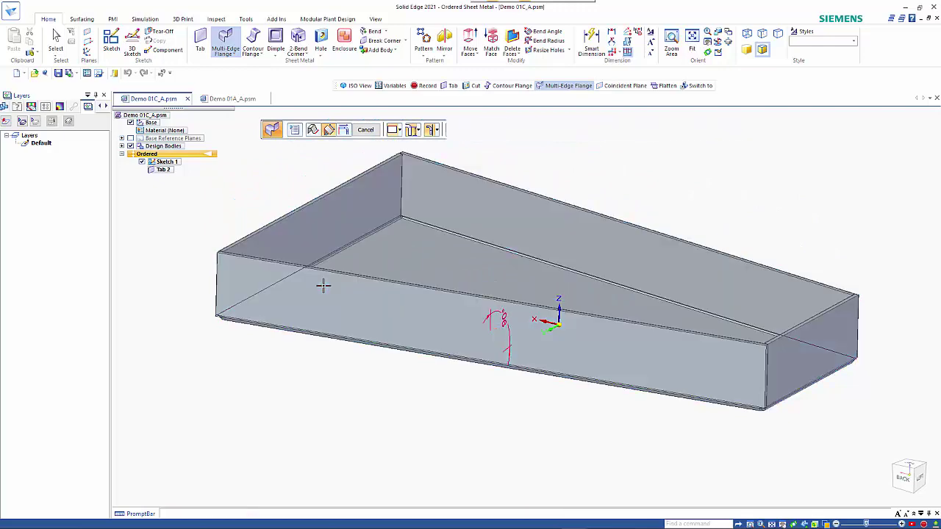
pyautogui.scroll(5, 330, 295)
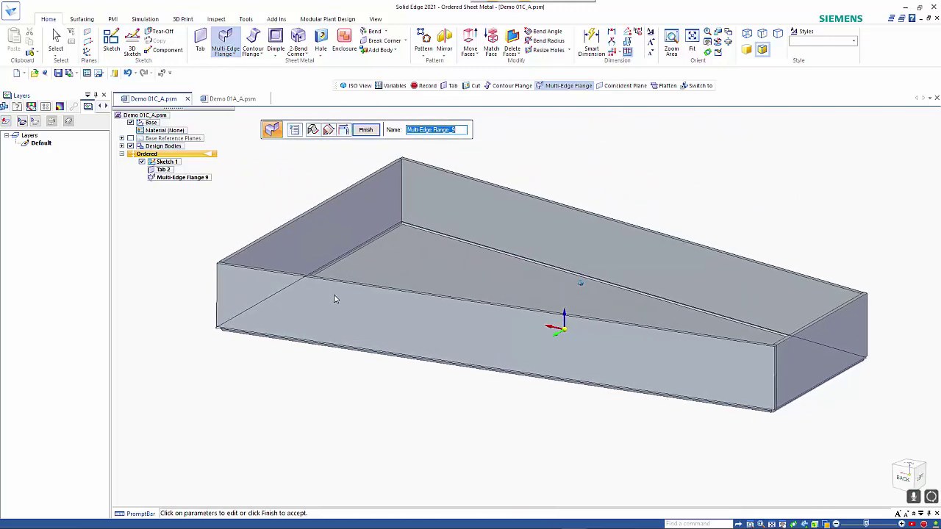
pyautogui.moveTo(334, 296); pyautogui.dragTo(397, 390, button='middle')
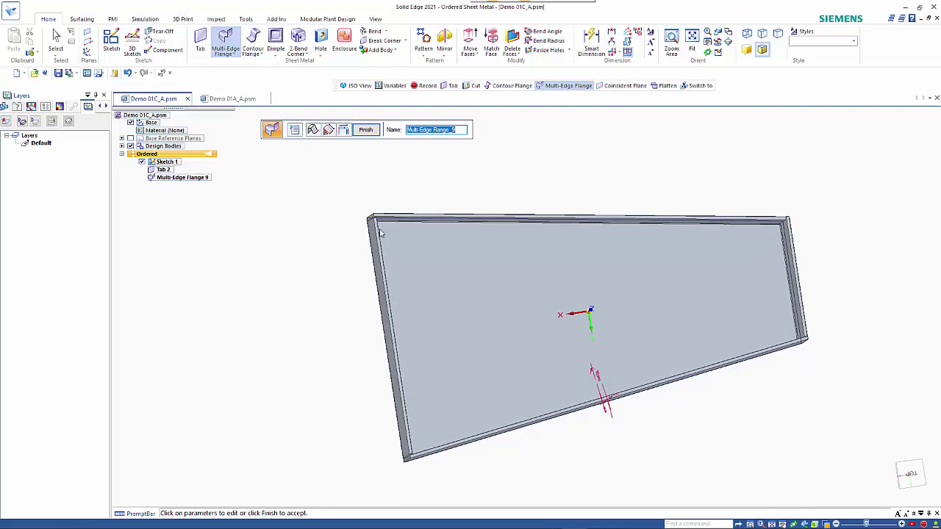
pyautogui.moveTo(380, 233); pyautogui.dragTo(428, 208, button='middle')
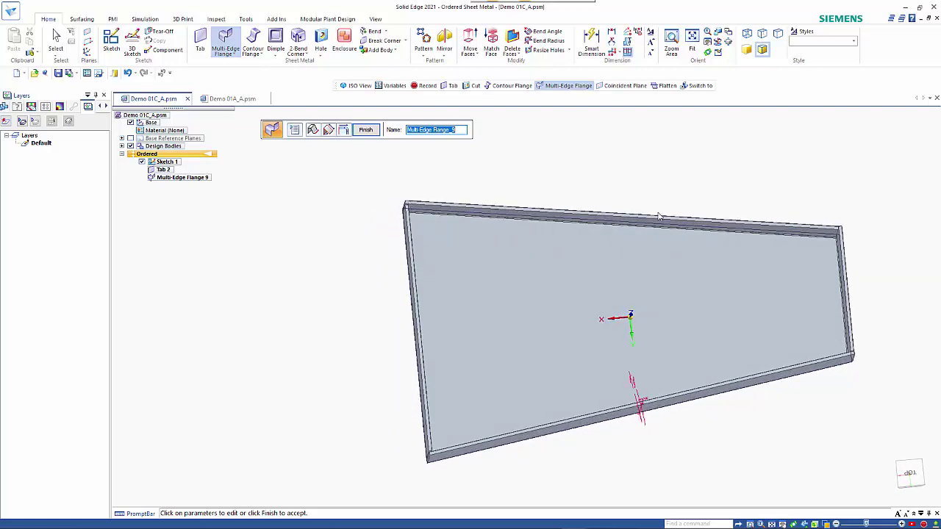
pyautogui.scroll(3, 867, 226)
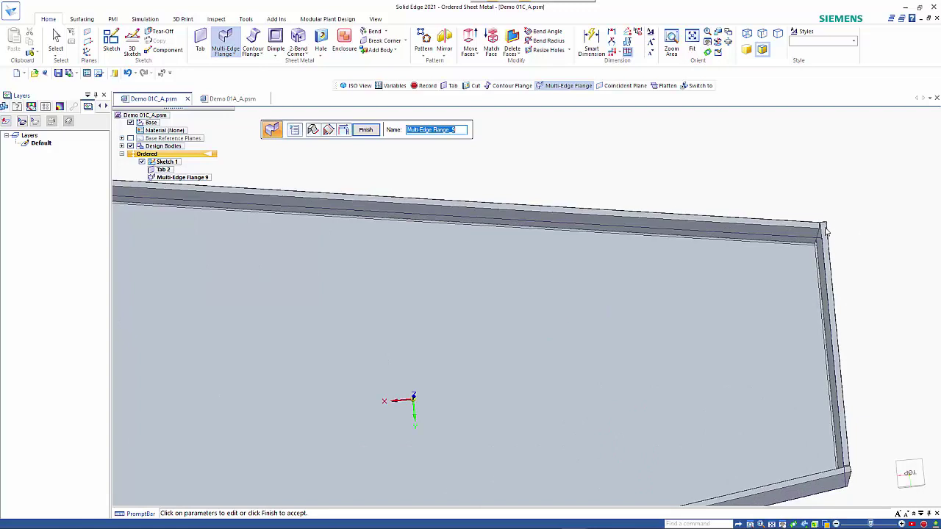
pyautogui.moveTo(837, 262); pyautogui.dragTo(836, 274, button='middle')
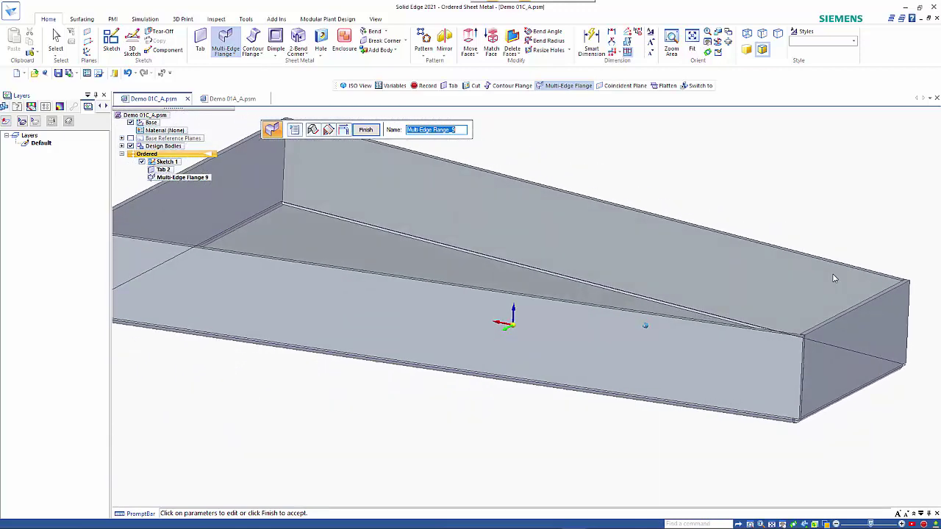
pyautogui.scroll(-3, 834, 276)
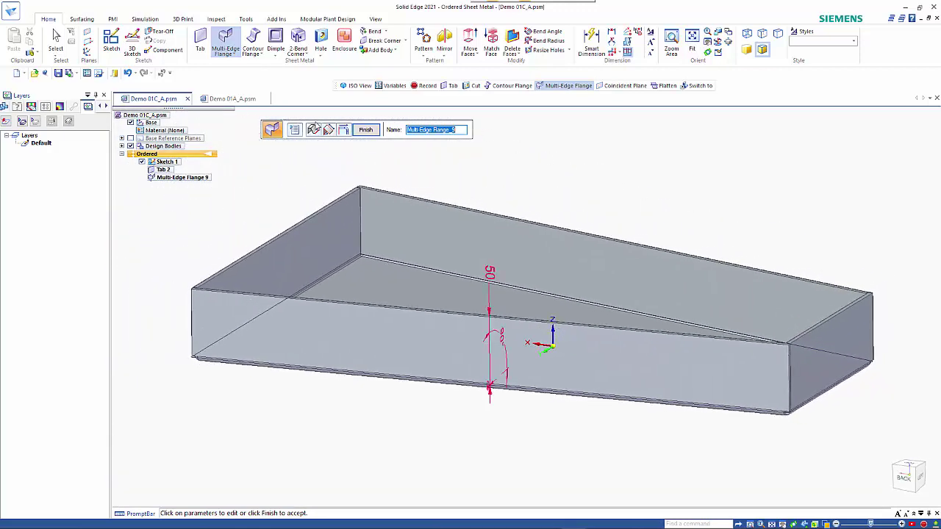
# Redefine the flange's edge selection by clearing the chain and picking the tab's four top edges individually, keeping the flange pointing upward.
pyautogui.click(314, 129)
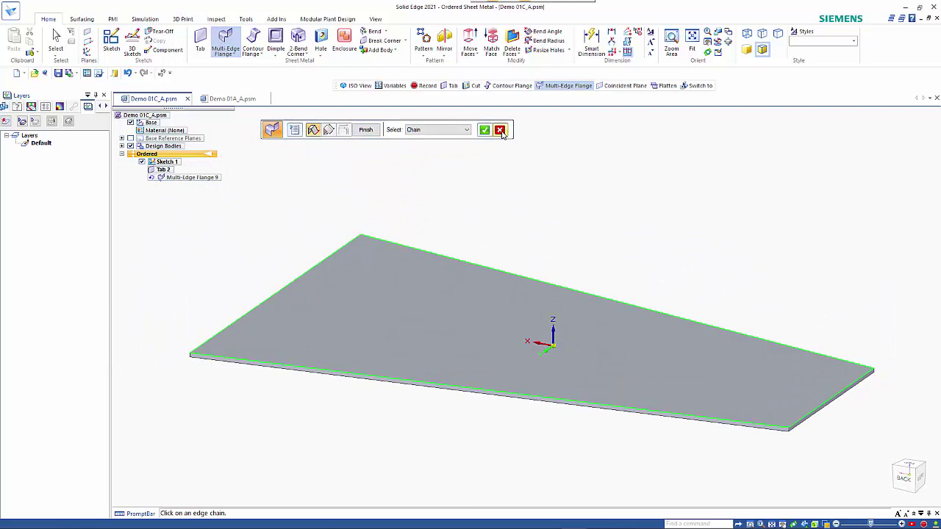
pyautogui.click(500, 130)
pyautogui.click(439, 130)
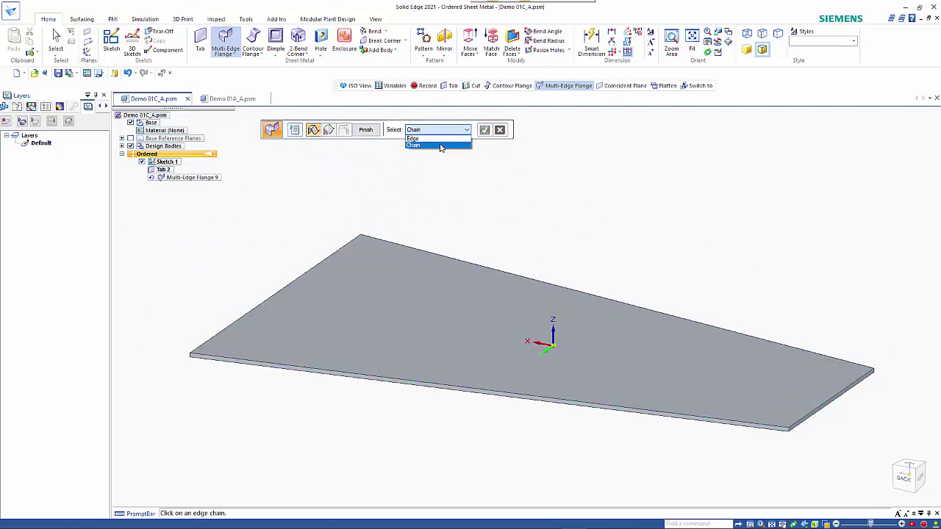
pyautogui.click(441, 139)
pyautogui.moveTo(419, 188); pyautogui.dragTo(366, 272, button='middle')
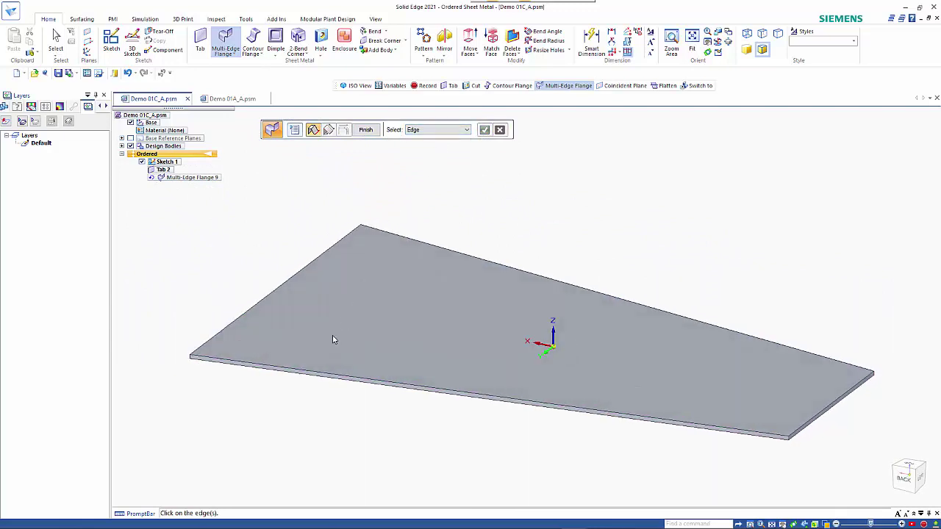
pyautogui.click(309, 364)
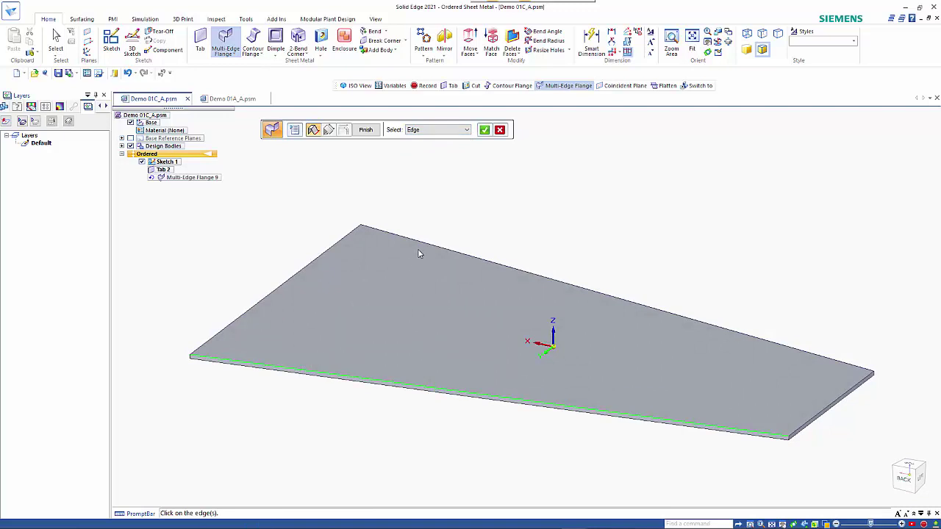
pyautogui.click(337, 243)
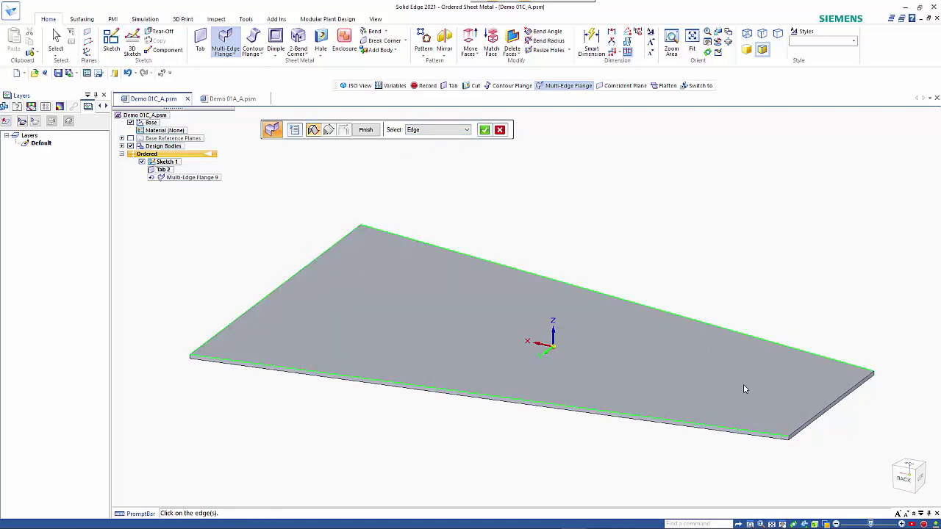
pyautogui.click(819, 413)
pyautogui.rightClick(812, 292)
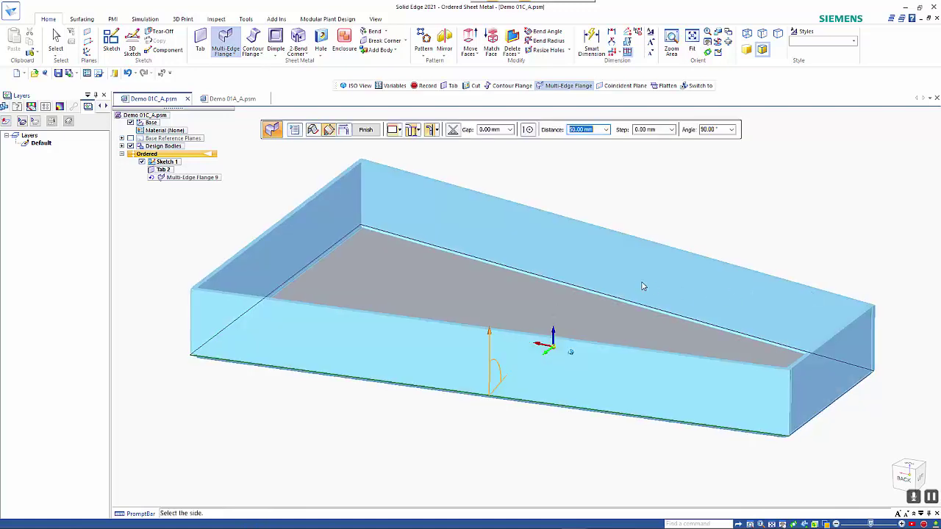
pyautogui.moveTo(628, 286); pyautogui.dragTo(458, 288, button='middle')
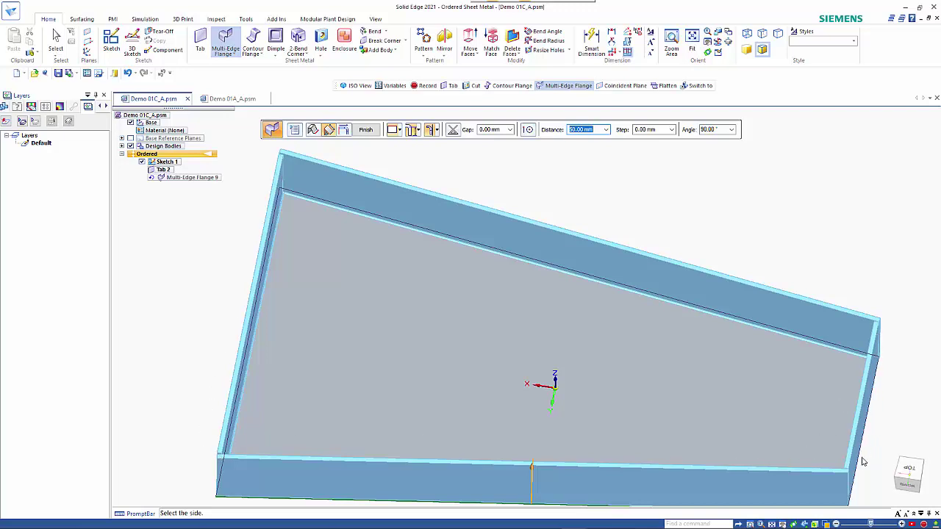
pyautogui.moveTo(853, 471); pyautogui.dragTo(830, 451, button='middle')
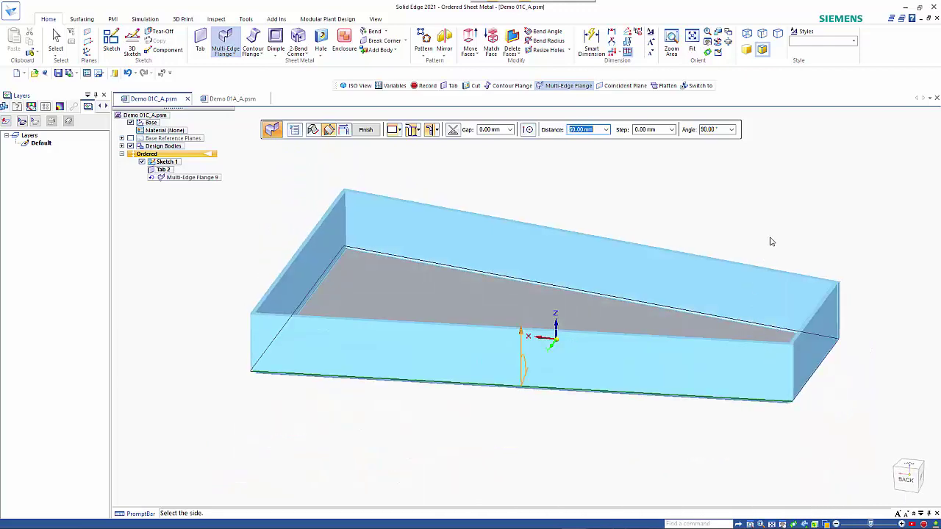
pyautogui.click(772, 250)
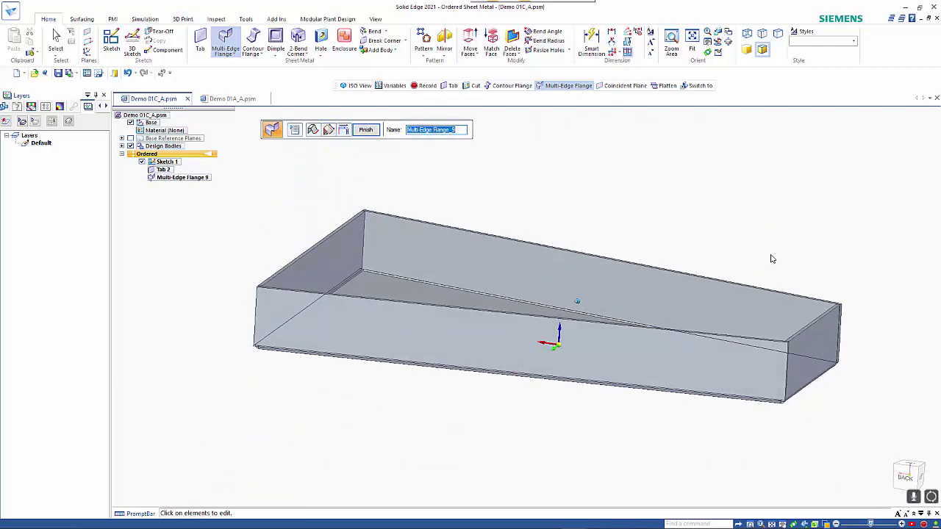
pyautogui.moveTo(772, 259); pyautogui.dragTo(736, 251, button='middle')
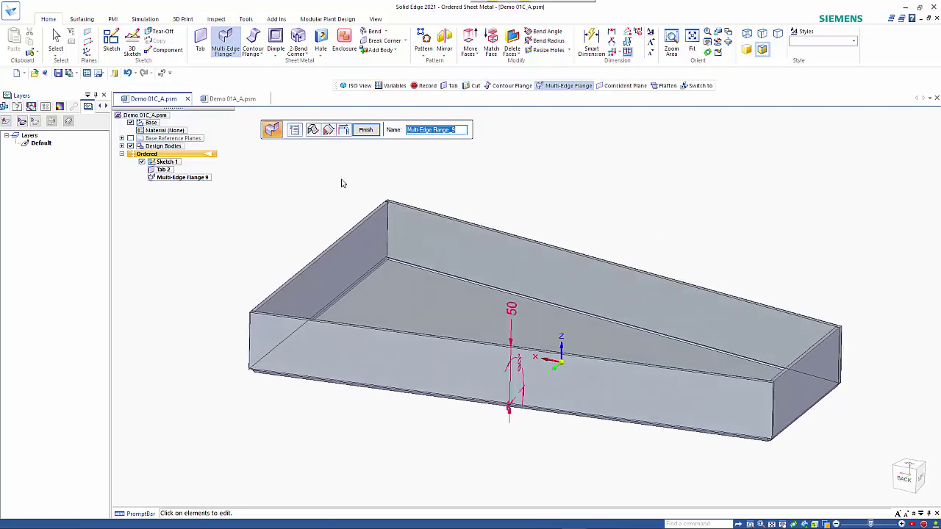
# Set the flange's bend position to Bend Outside and finish the feature.
pyautogui.click(329, 129)
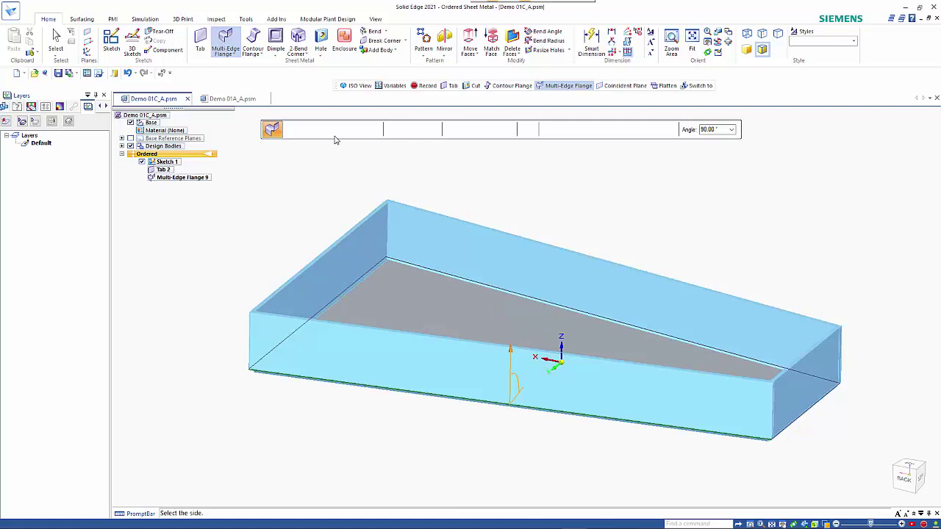
pyautogui.click(434, 130)
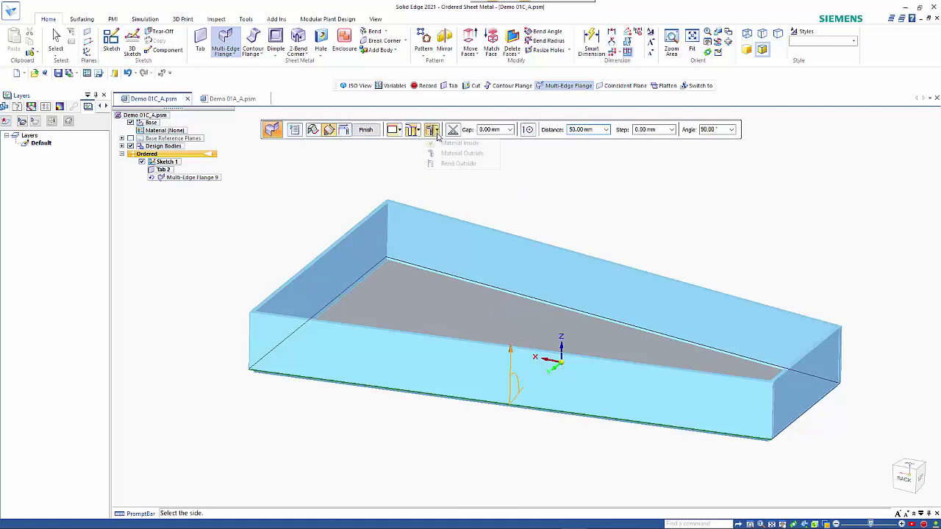
pyautogui.click(457, 163)
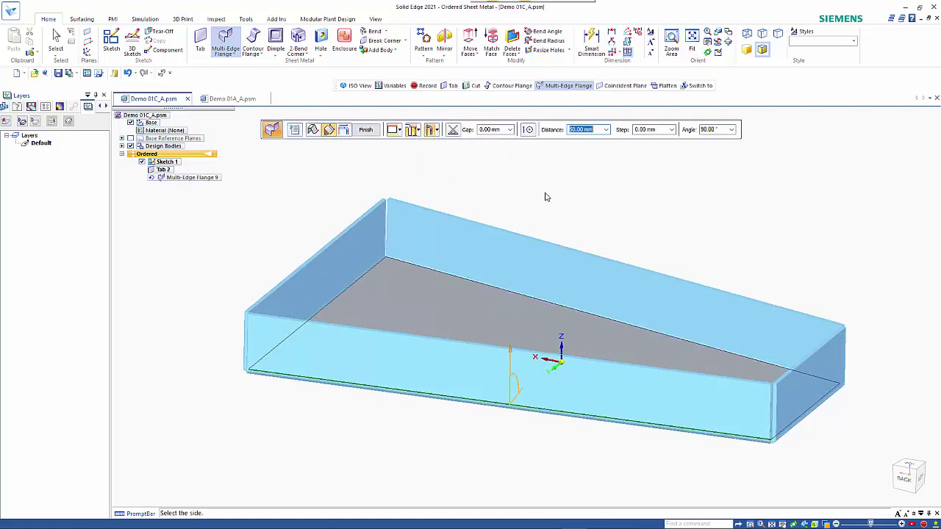
pyautogui.press('Return')
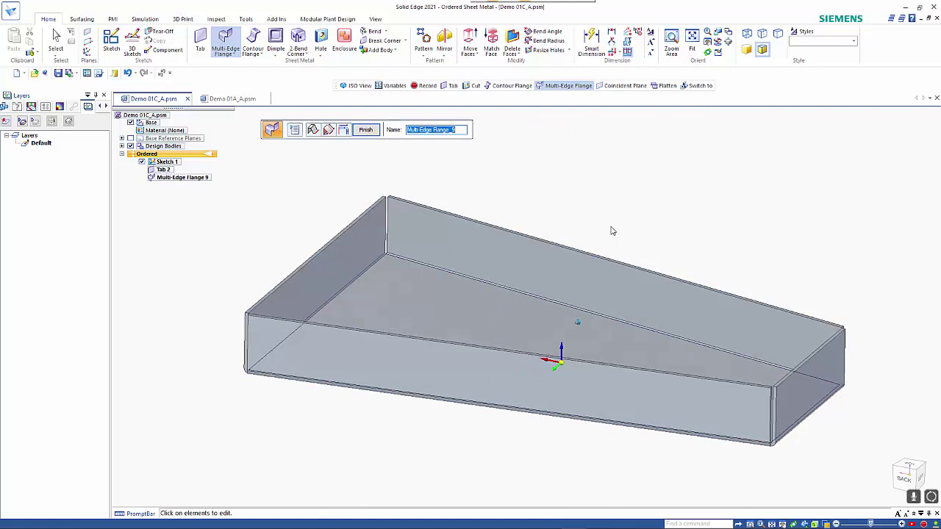
pyautogui.moveTo(275, 328); pyautogui.dragTo(331, 153, button='middle')
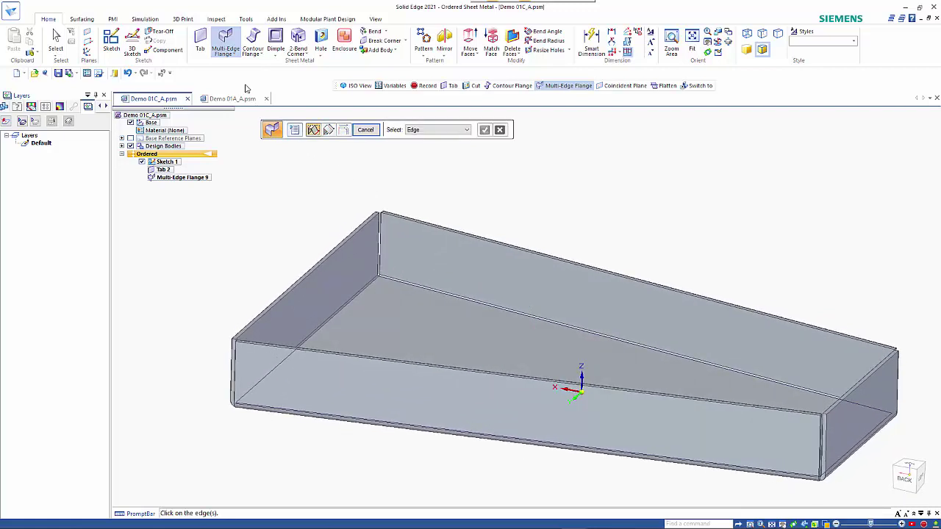
# Select the four upper rim edges of the walls for a second multi-edge flange folding inward at 90°.
pyautogui.click(277, 342)
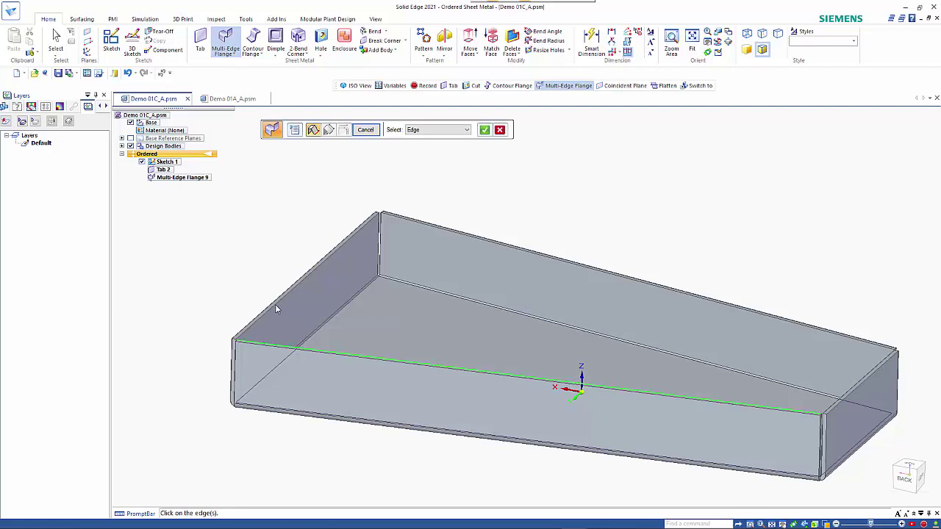
pyautogui.click(277, 308)
pyautogui.click(405, 230)
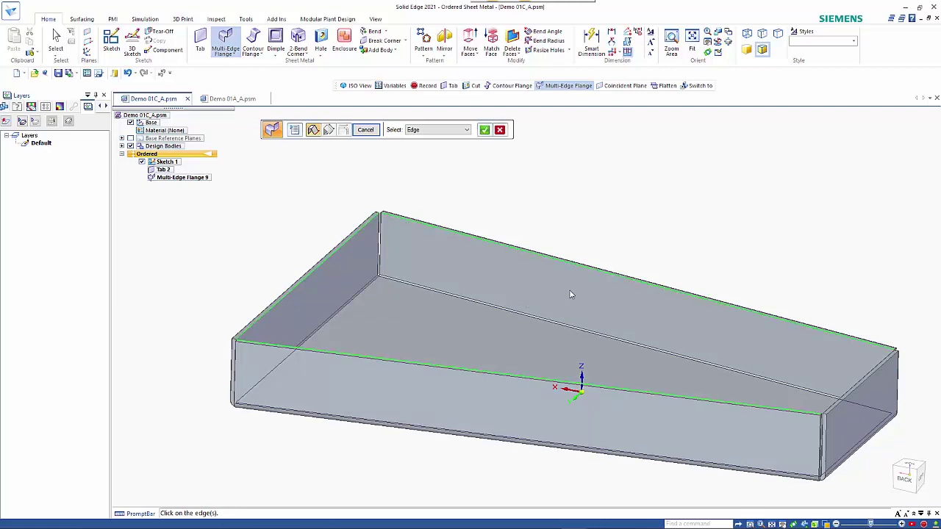
pyautogui.click(848, 389)
pyautogui.rightClick(691, 246)
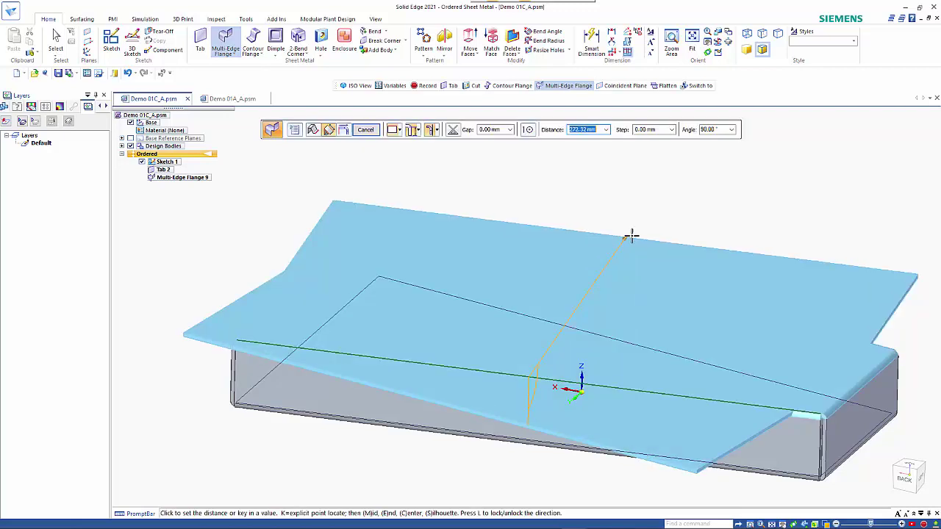
pyautogui.moveTo(638, 220); pyautogui.dragTo(677, 221, button='middle')
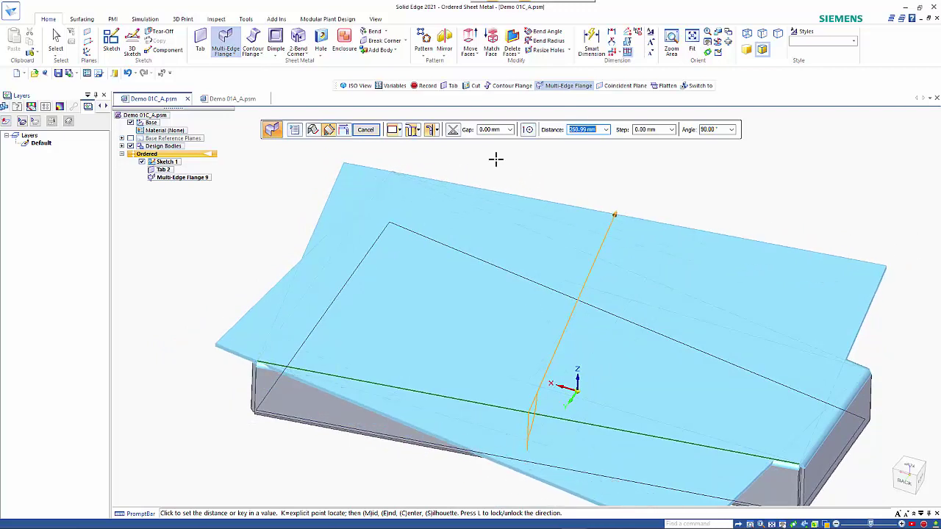
# Turn on automatic mitering and place the inward flange at a distance of about 270 mm so its sides close over the box.
pyautogui.click(454, 130)
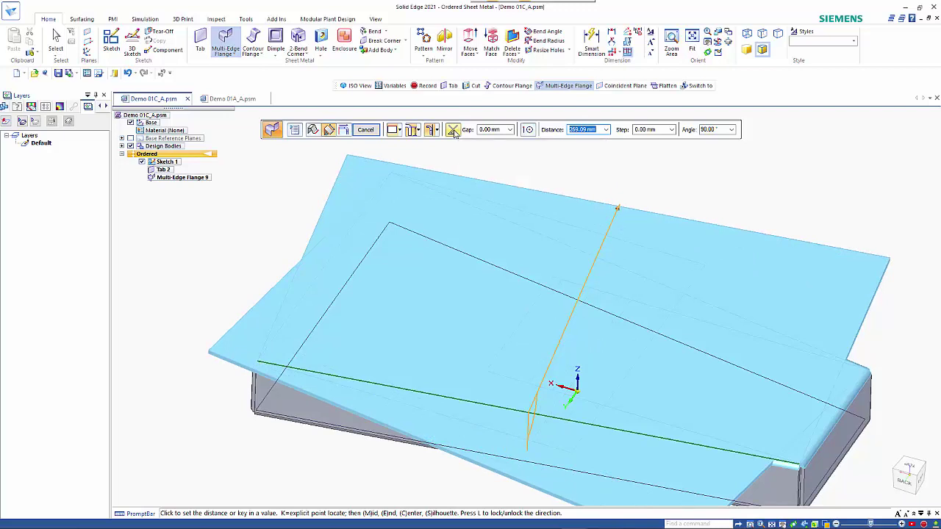
pyautogui.moveTo(496, 316); pyautogui.dragTo(504, 326, button='middle')
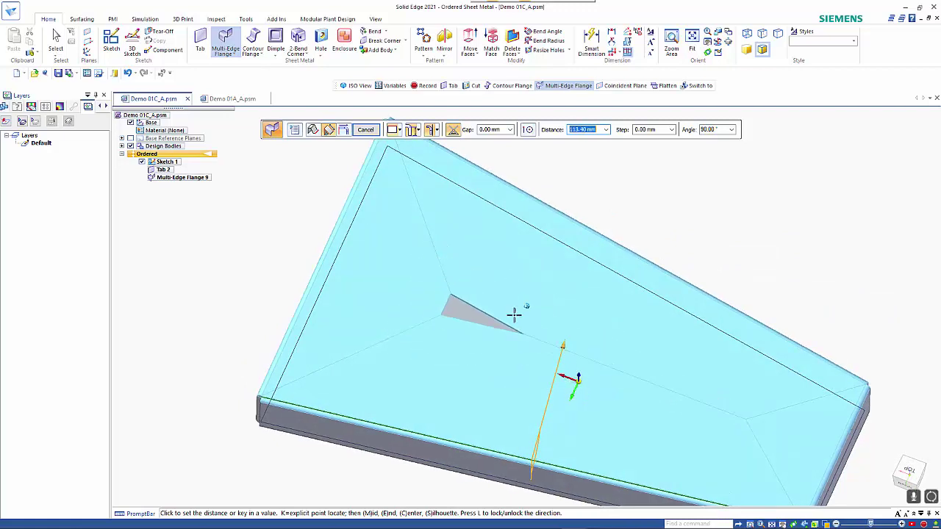
pyautogui.hotkey('ctrl', 'i')
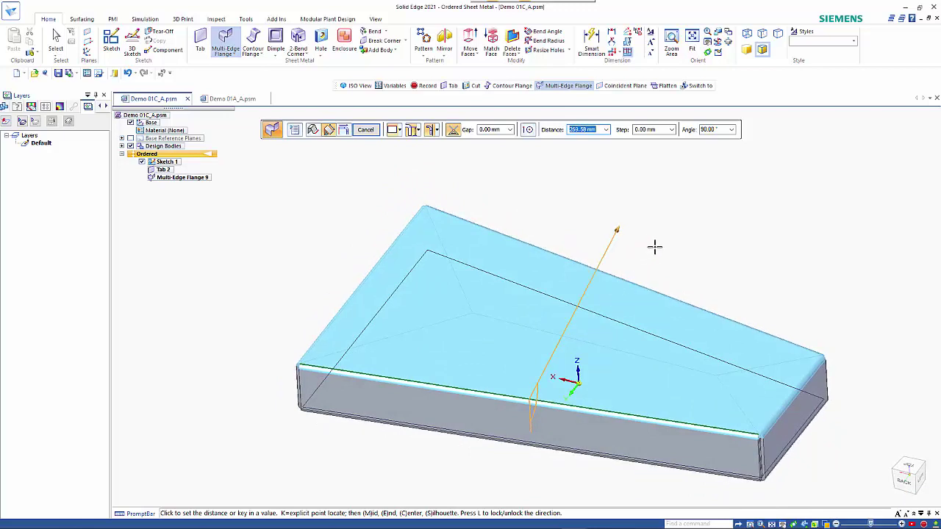
pyautogui.click(654, 247)
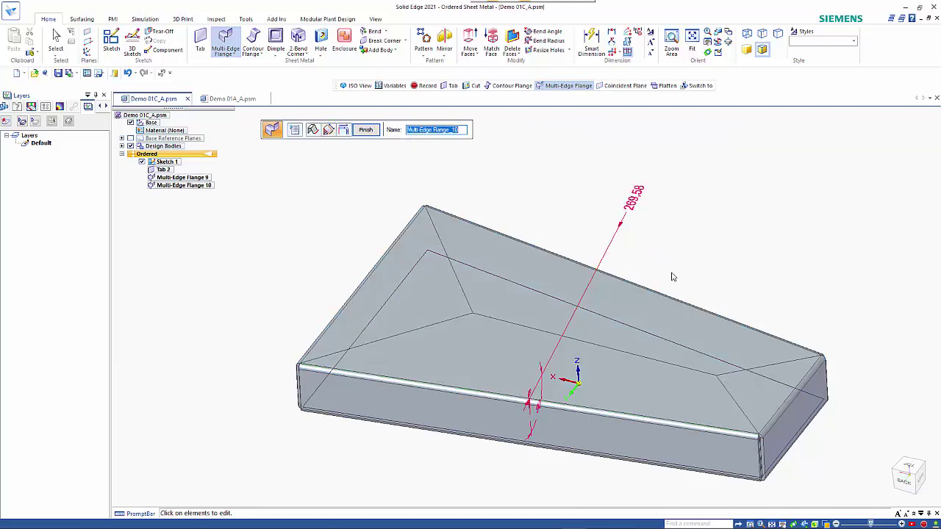
pyautogui.moveTo(672, 278); pyautogui.dragTo(645, 346, button='middle')
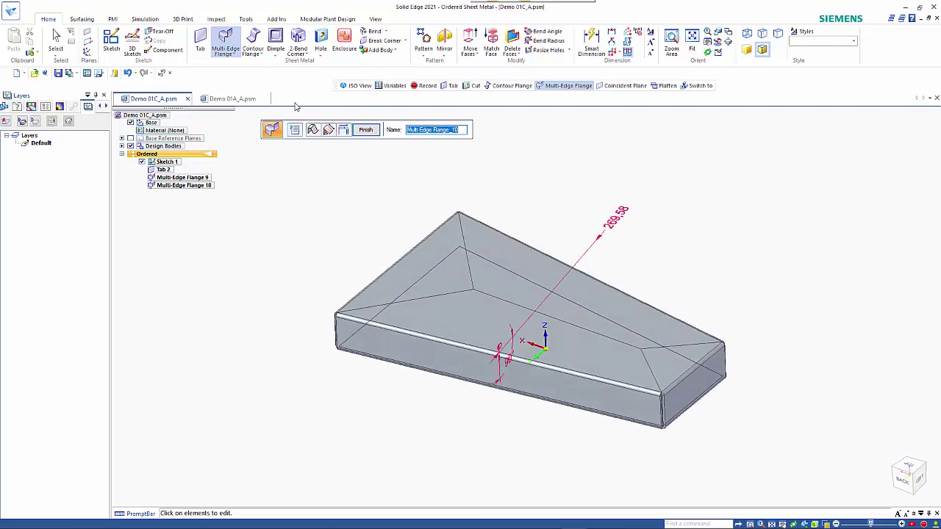
# Switch to Demo 01A_A.psm and select three alternating straight edges of the hexagonal tab for a multi-edge flange.
pyautogui.click(229, 100)
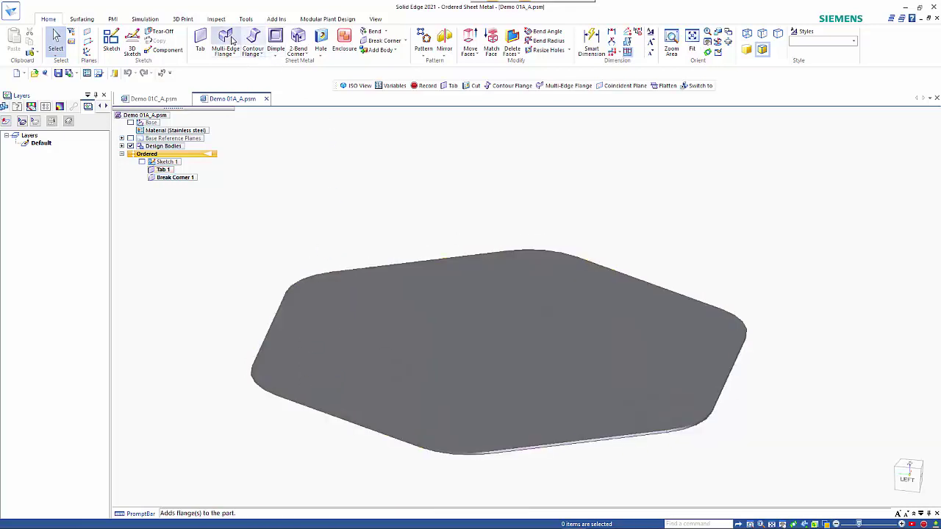
pyautogui.click(229, 44)
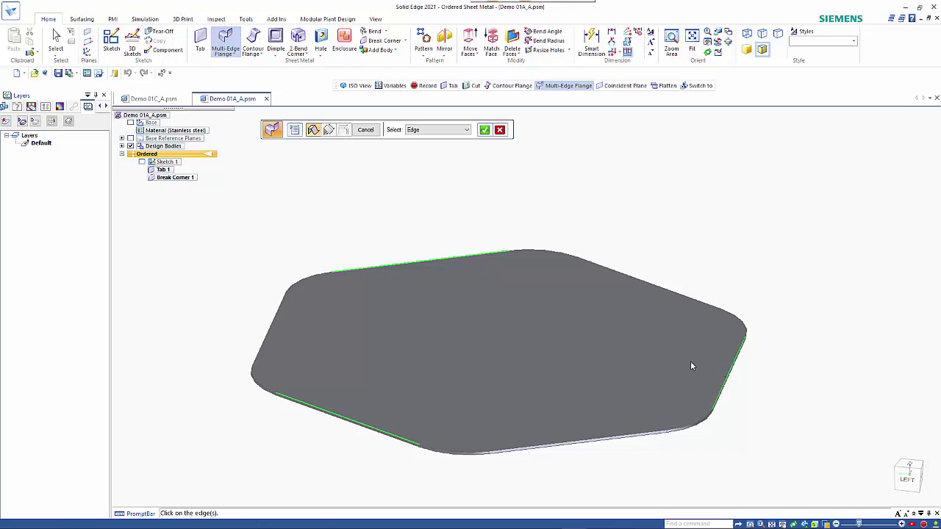
pyautogui.scroll(-2, 586, 348)
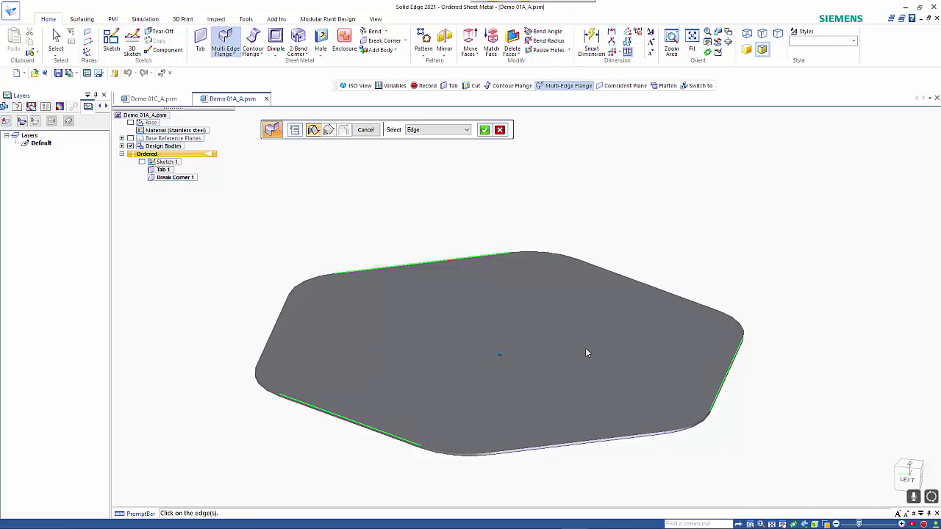
pyautogui.rightClick(480, 236)
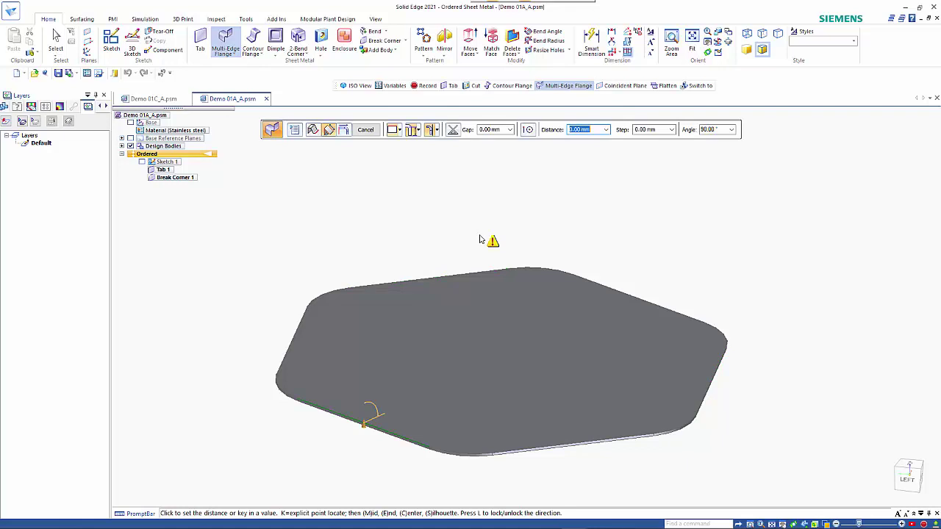
# Build the walls upward at 90° on the three selected tab edges and finish the flange.
pyautogui.moveTo(481, 239); pyautogui.dragTo(481, 235, button='middle')
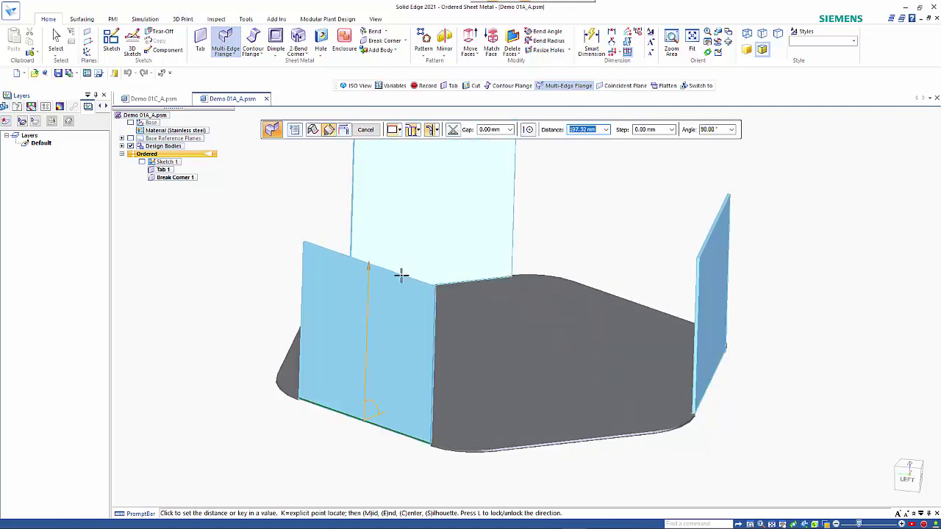
pyautogui.press('Return')
pyautogui.click(307, 321)
pyautogui.moveTo(307, 287); pyautogui.dragTo(291, 337, button='middle')
pyautogui.rightClick(281, 343)
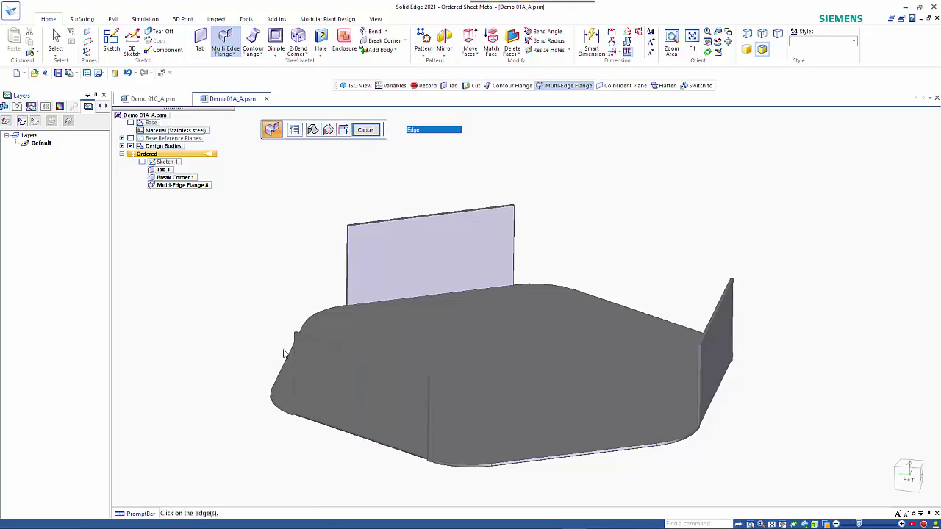
# Add a second multi-edge flange on the tab's three remaining straight edges, pointing upward with a distance of 50 mm.
pyautogui.click(590, 296)
pyautogui.click(566, 456)
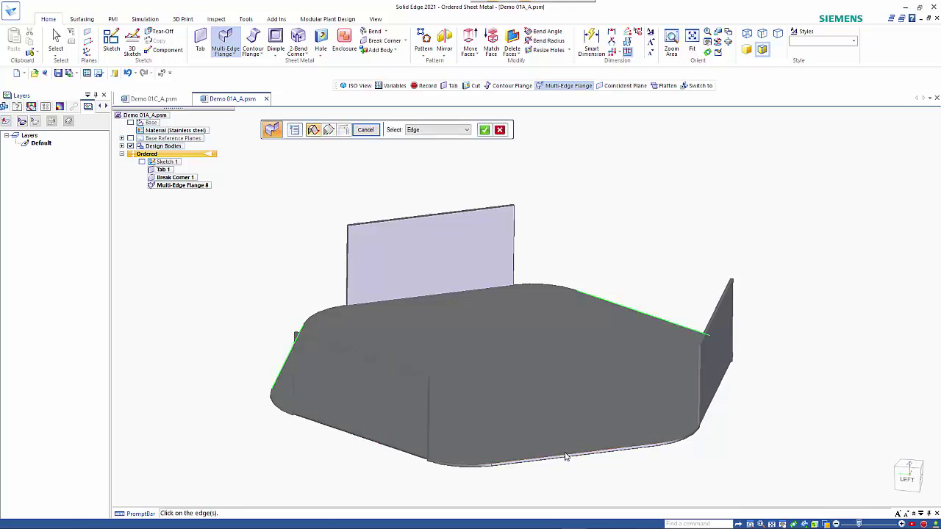
pyautogui.rightClick(569, 368)
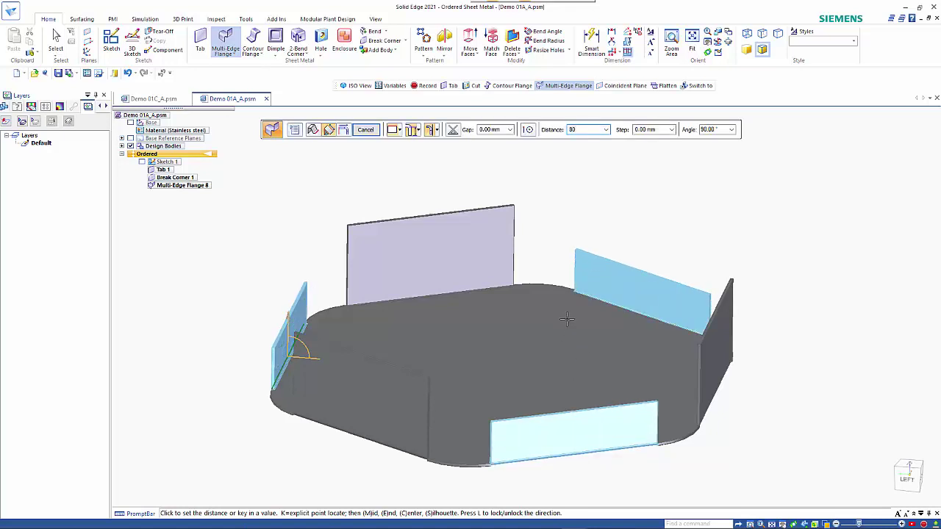
pyautogui.press('BackSpace')
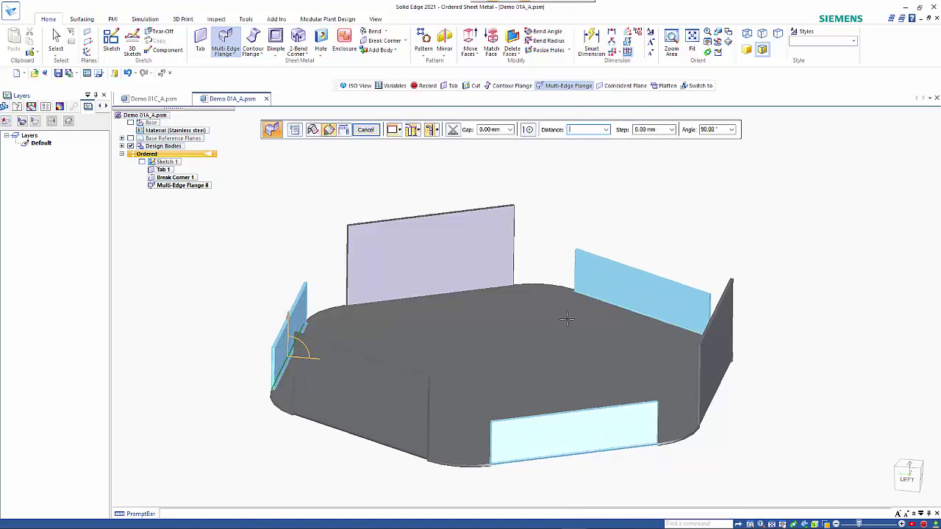
pyautogui.write('50')
pyautogui.press('Return')
pyautogui.click(567, 319)
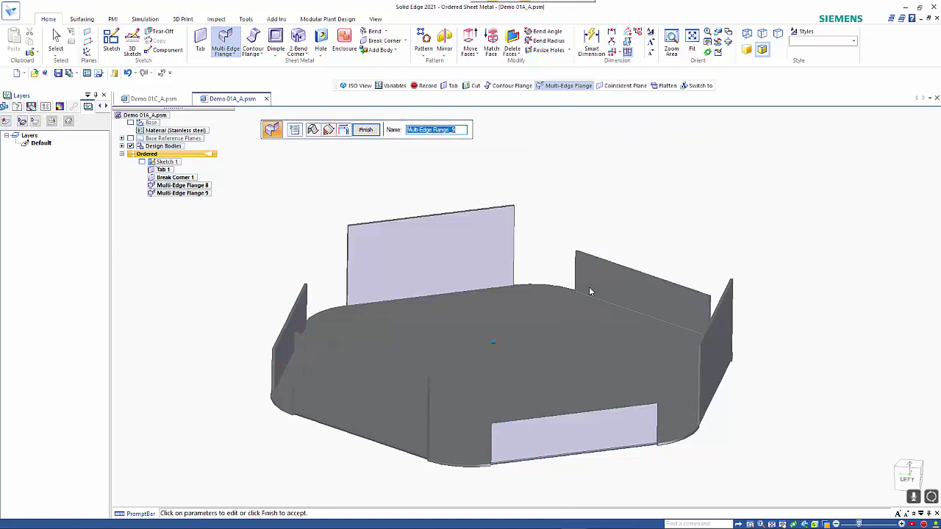
pyautogui.moveTo(593, 295); pyautogui.dragTo(585, 279, button='middle')
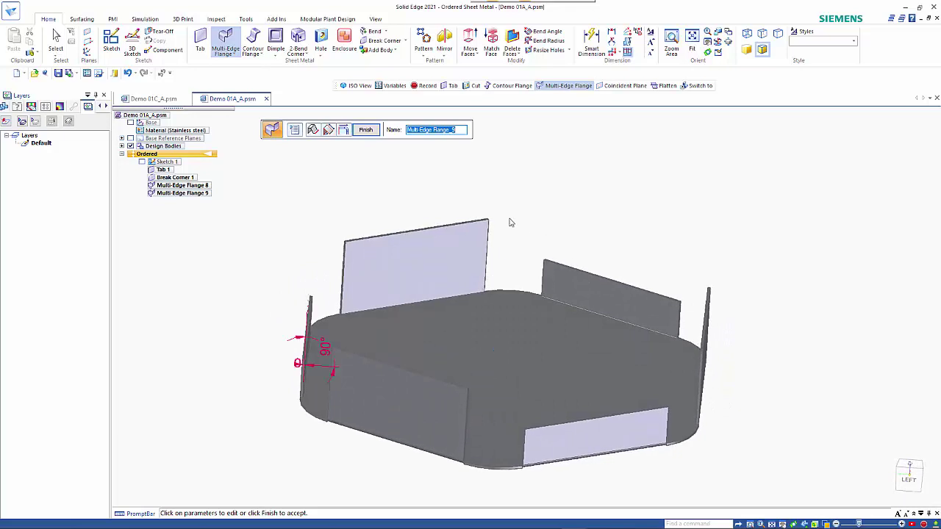
pyautogui.rightClick(303, 228)
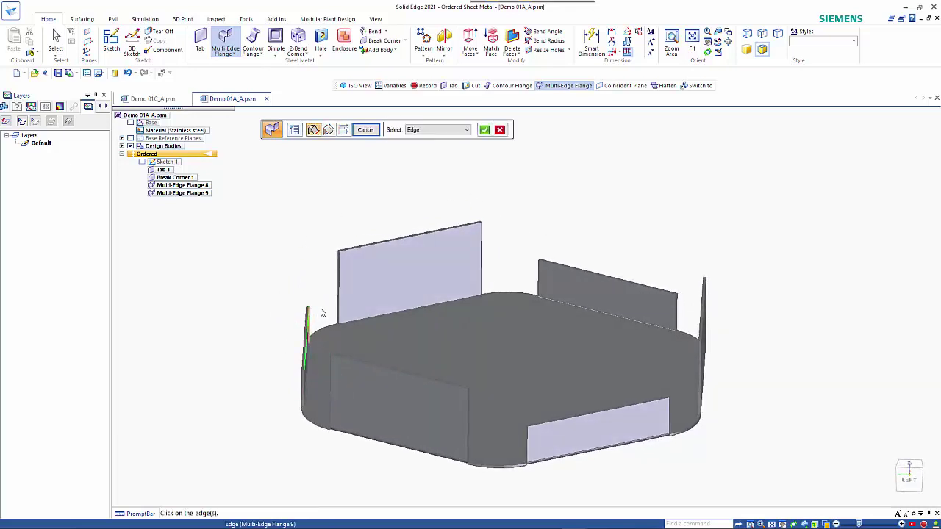
pyautogui.click(309, 323)
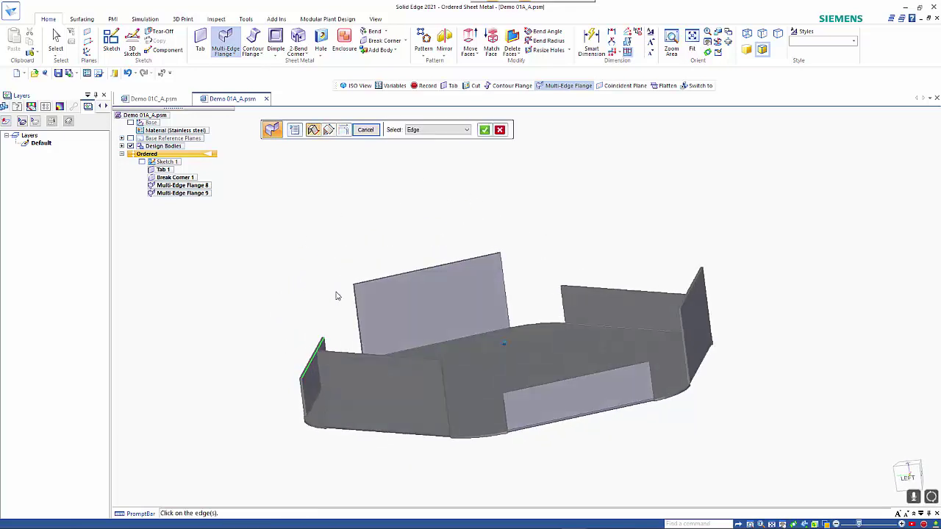
pyautogui.click(597, 287)
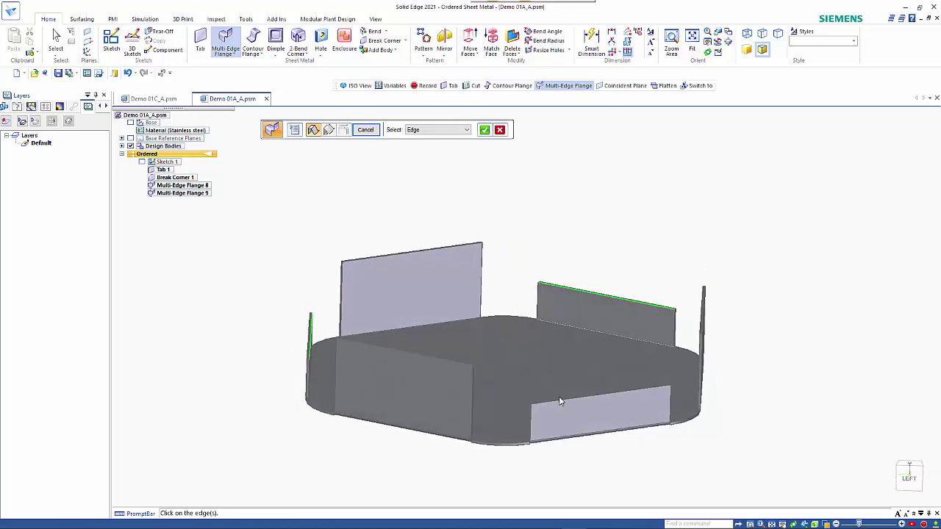
pyautogui.click(560, 399)
pyautogui.rightClick(552, 342)
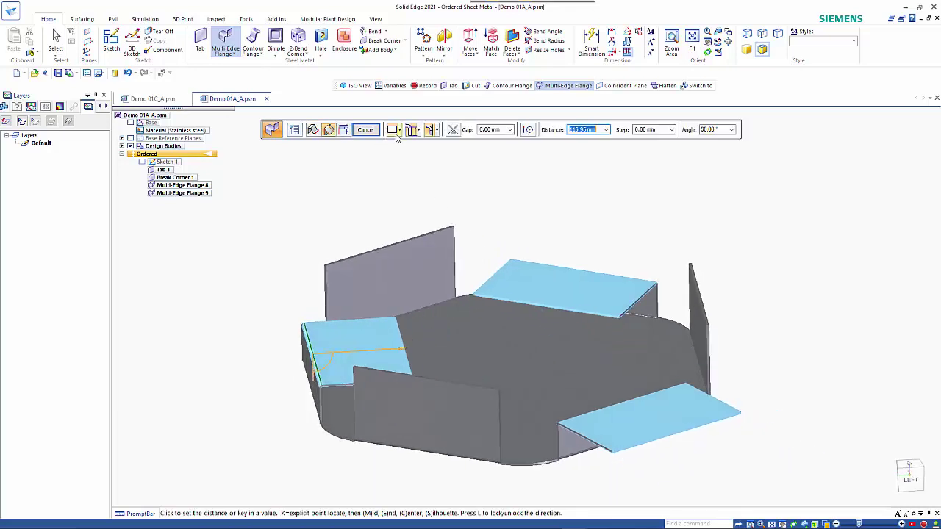
pyautogui.click(314, 131)
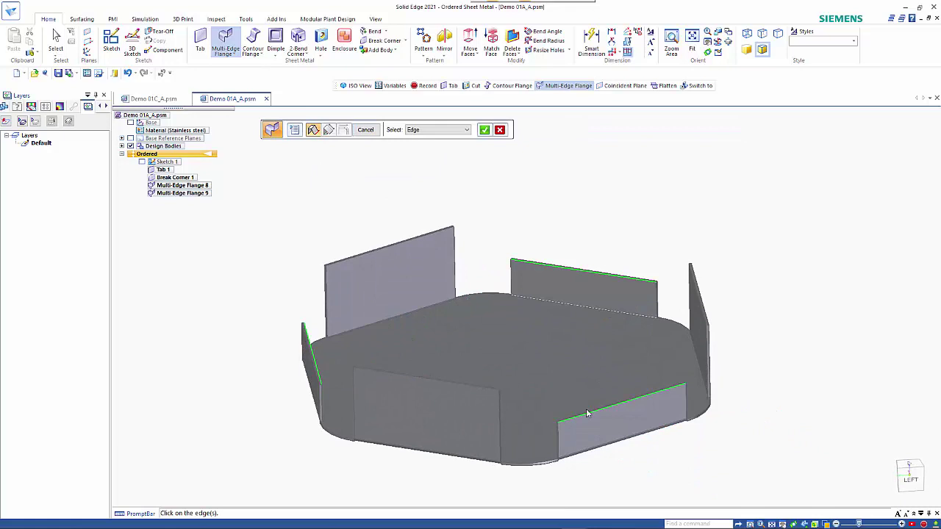
pyautogui.scroll(4, 593, 415)
pyautogui.click(500, 130)
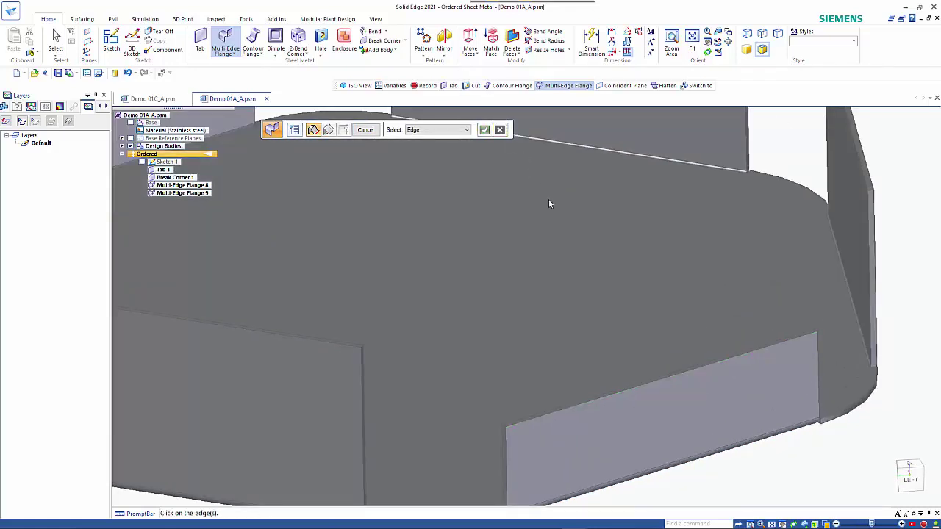
# Select the inner top edges of the three 50 mm walls for an inward multi-edge flange.
pyautogui.scroll(3, 591, 358)
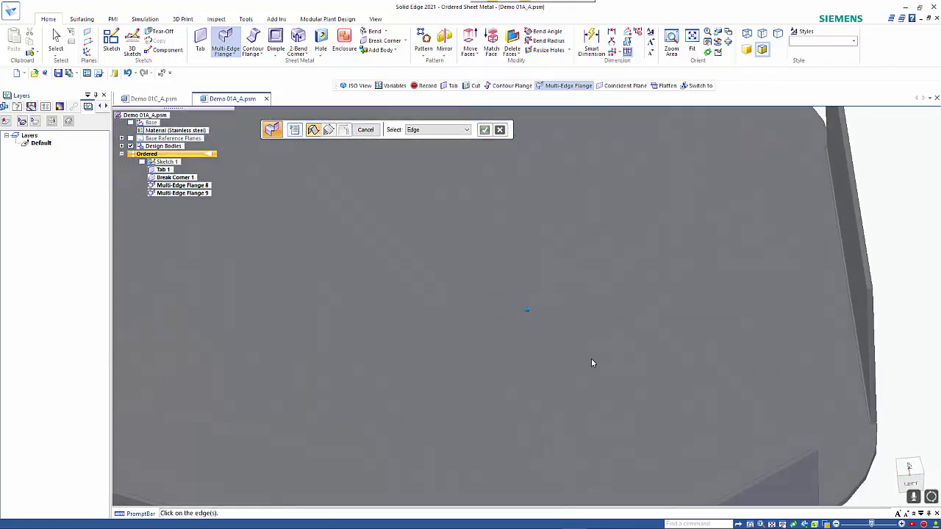
pyautogui.click(799, 453)
pyautogui.scroll(-5, 776, 400)
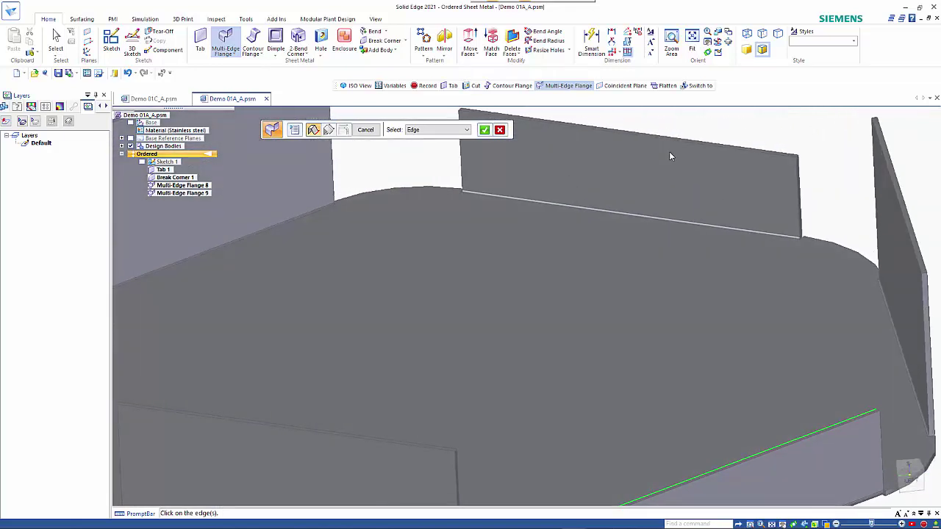
pyautogui.click(672, 140)
pyautogui.scroll(-4, 625, 189)
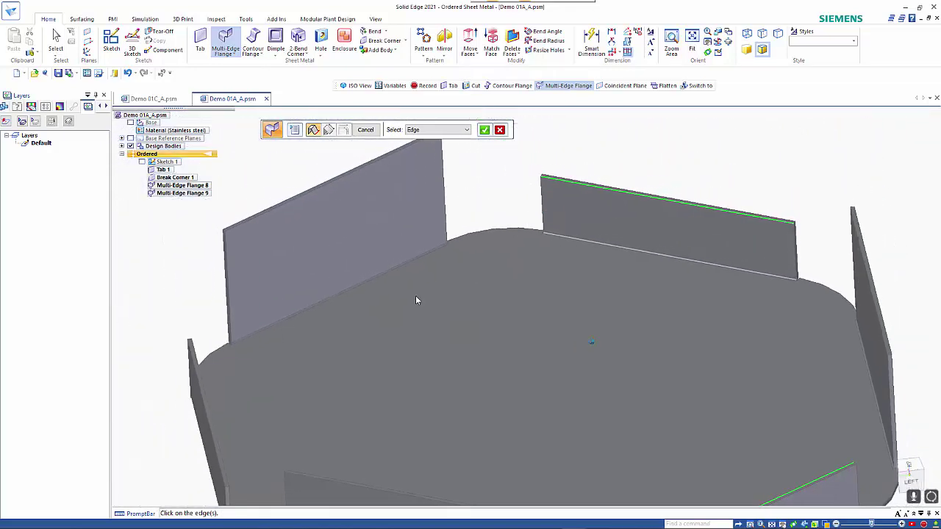
pyautogui.click(204, 357)
pyautogui.scroll(-3, 356, 305)
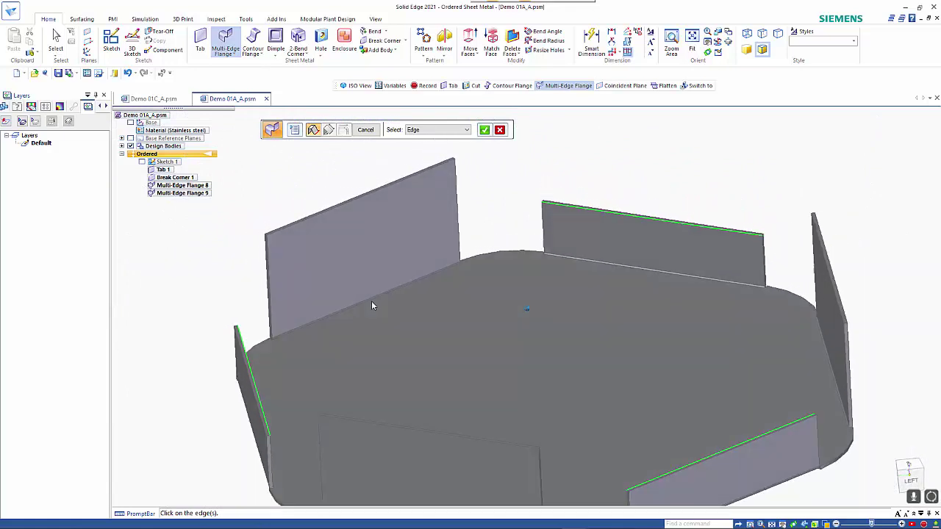
pyautogui.rightClick(452, 298)
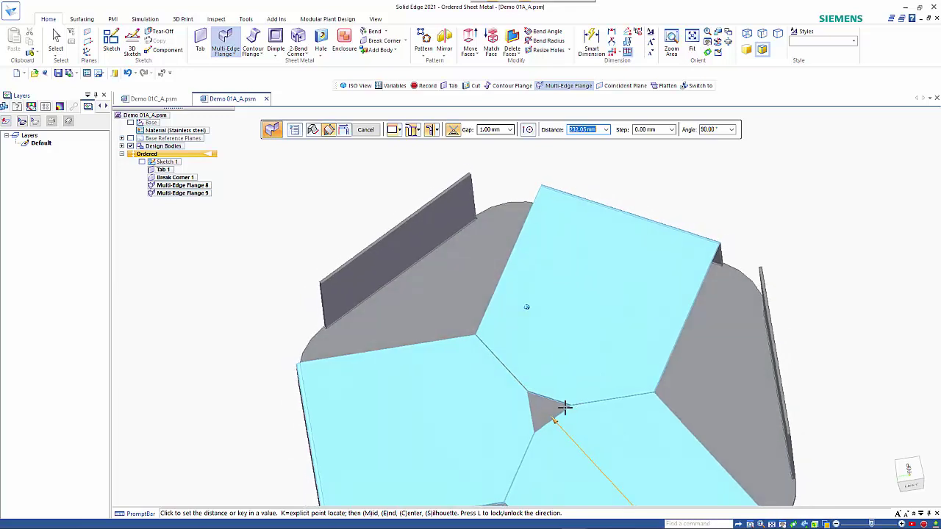
# Place the inward flange with automatic mitering, a 1 mm gap and a distance of about 306 mm, and finish the feature.
pyautogui.scroll(-1, 576, 393)
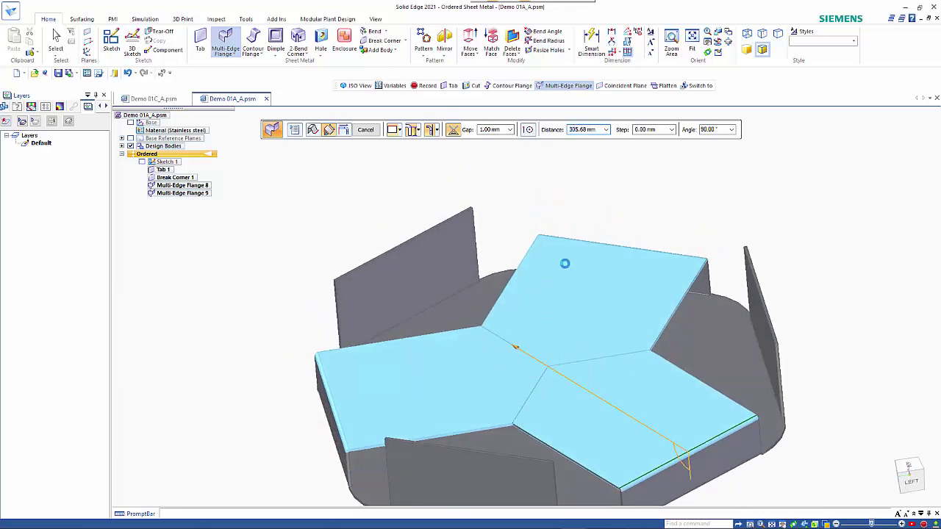
pyautogui.click(563, 264)
pyautogui.moveTo(600, 306); pyautogui.dragTo(493, 397, button='middle')
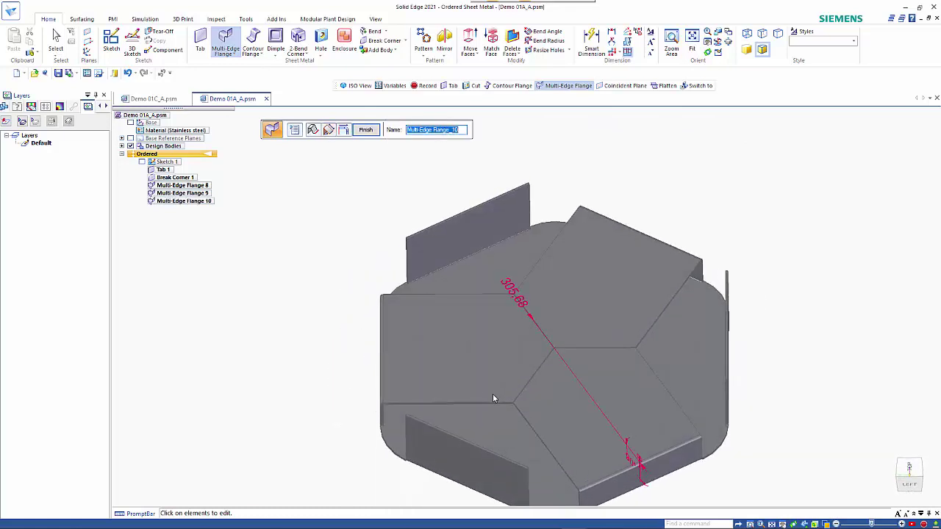
pyautogui.rightClick(494, 396)
# Select the top edges of the three taller walls and place an automatically mitered inward flange at 90° with a 0 mm gap.
pyautogui.click(459, 439)
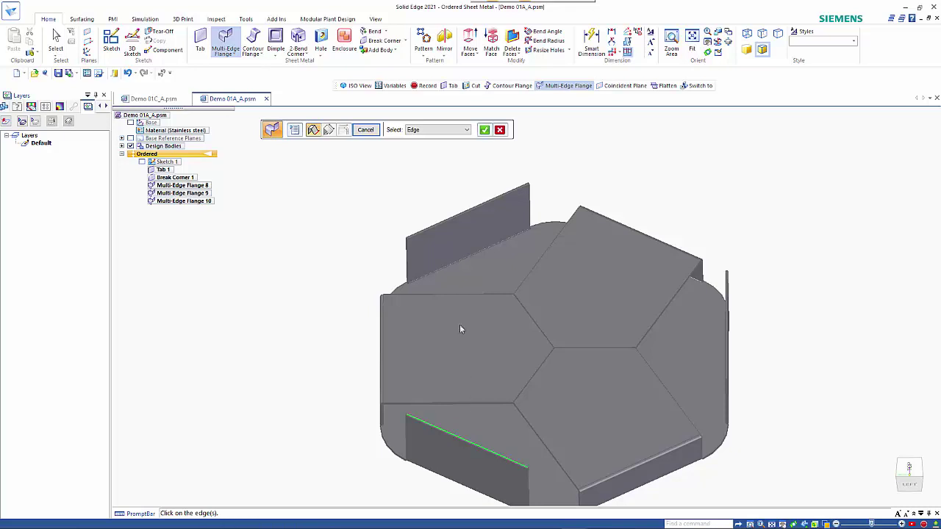
pyautogui.click(724, 291)
pyautogui.moveTo(724, 292); pyautogui.dragTo(702, 222, button='middle')
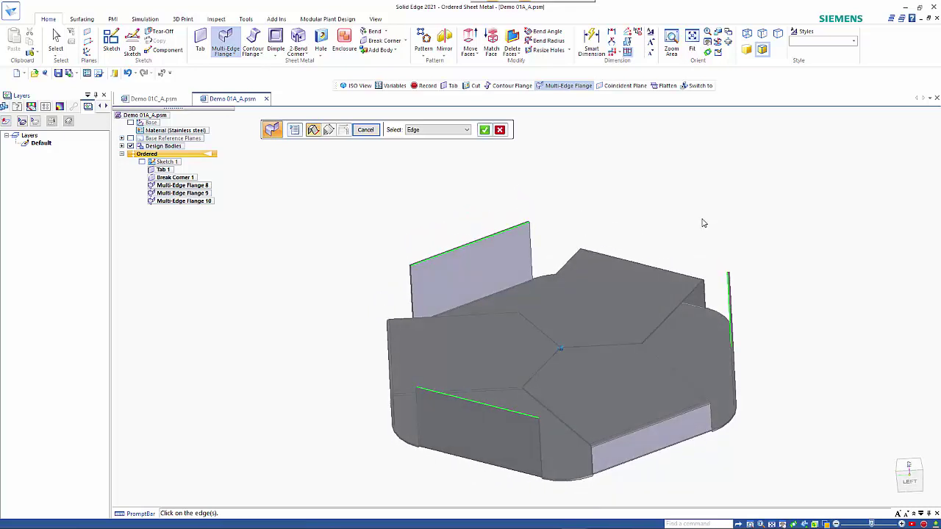
pyautogui.rightClick(706, 221)
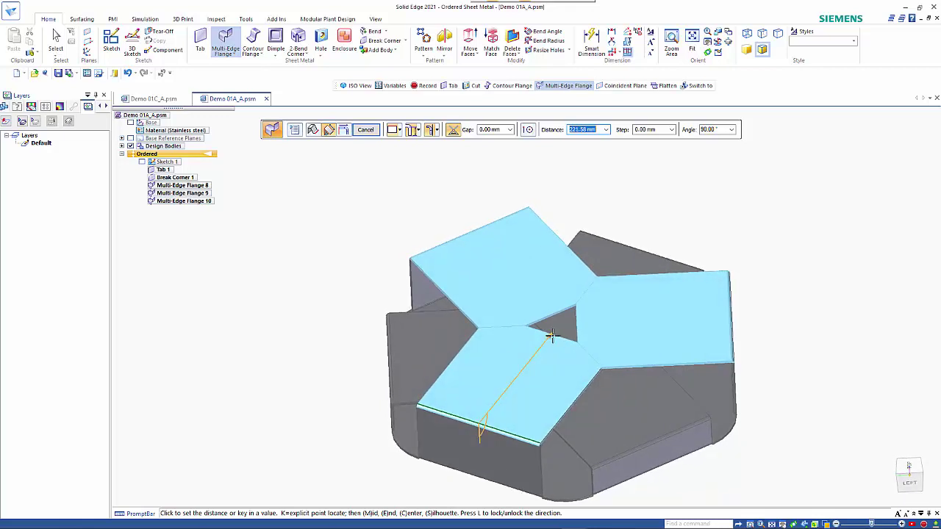
pyautogui.click(551, 336)
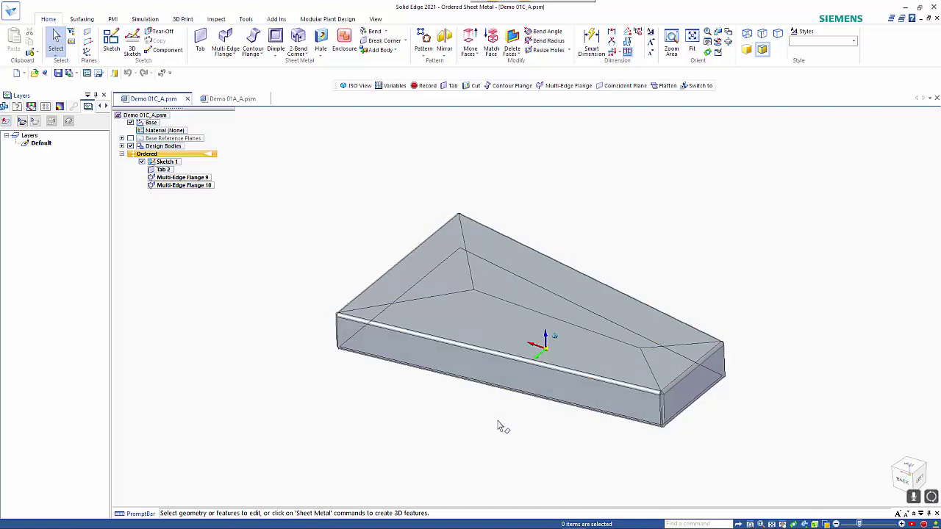
pyautogui.moveTo(500, 422); pyautogui.dragTo(609, 390, button='middle')
pyautogui.moveTo(667, 387); pyautogui.dragTo(510, 442, button='middle')
pyautogui.scroll(1, 511, 443)
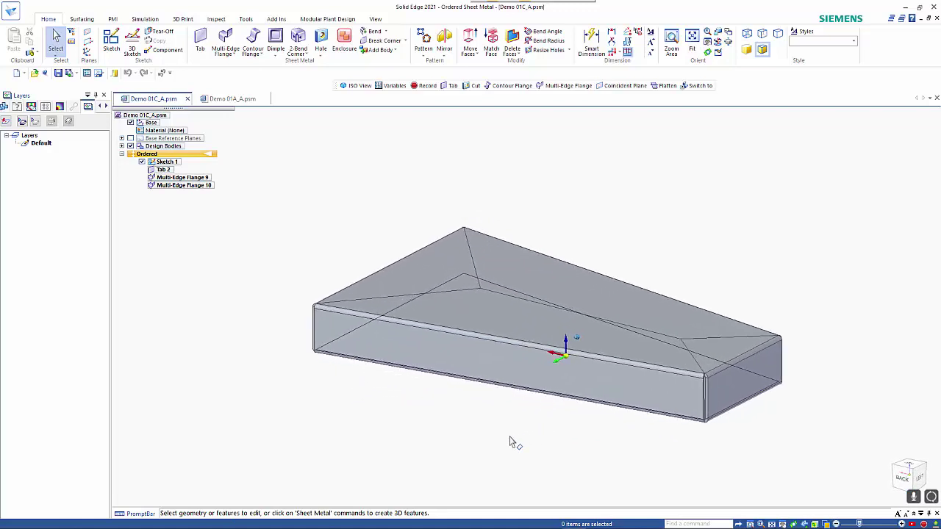